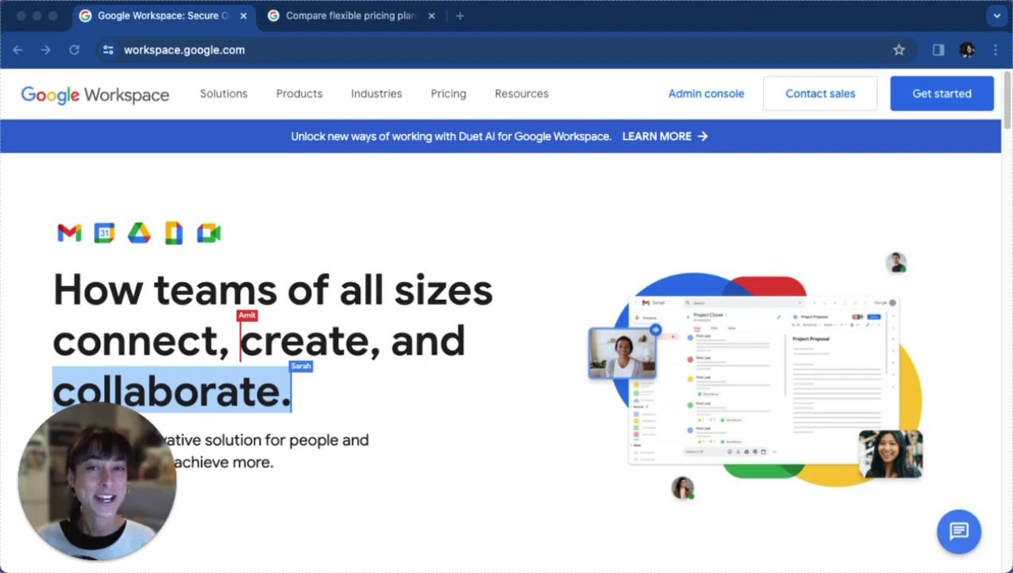
Start the Workspace sign-up for 'My amazing business' with Just you as the employee count.
click(624, 220)
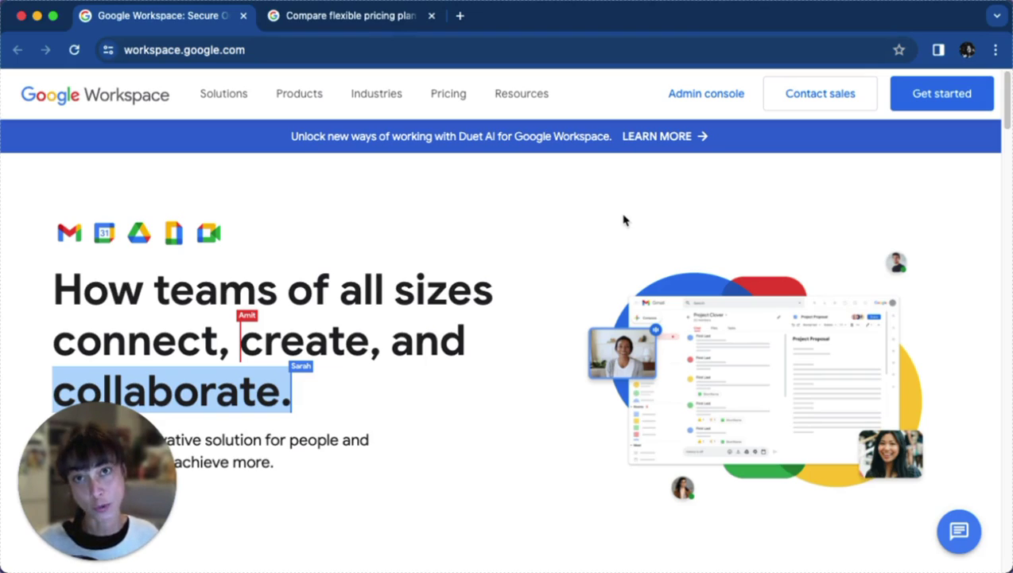
click(945, 105)
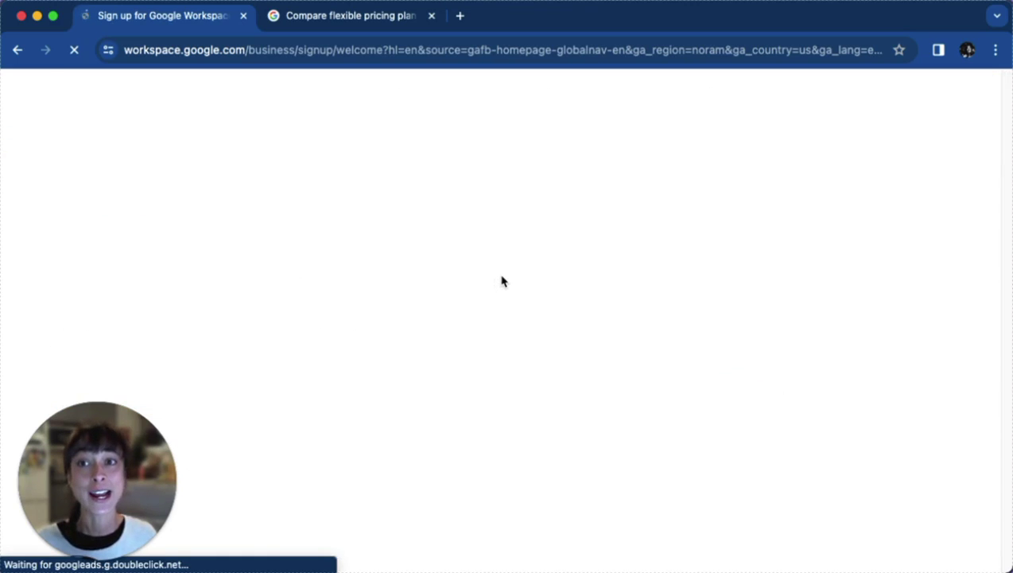
click(374, 240)
text(My amazing business)
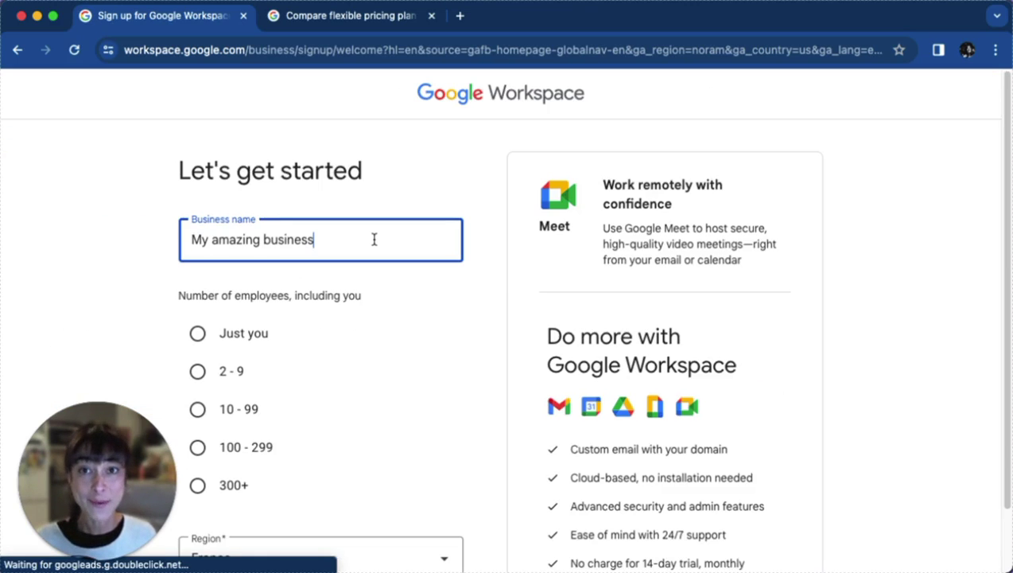
scroll(302, 354, down, 2)
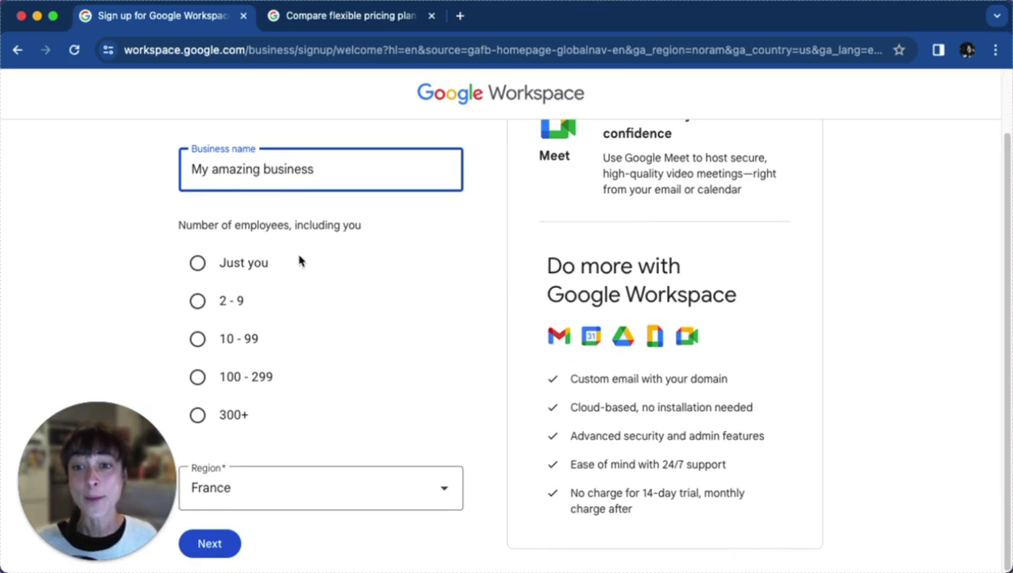
click(241, 267)
Set the region to United Kingdom and continue to the contact details.
click(271, 486)
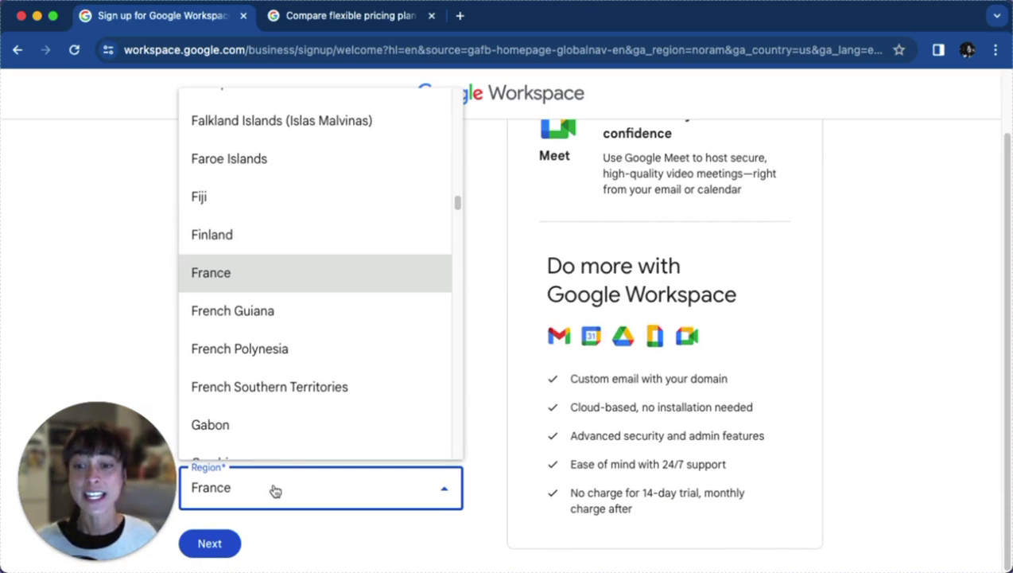
text(un)
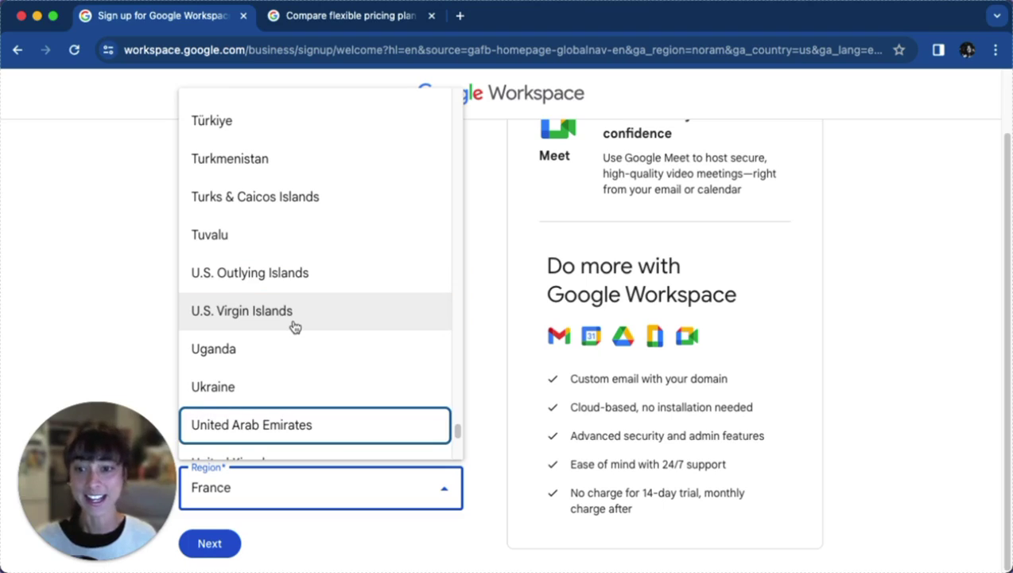
scroll(295, 372, down, 1)
scroll(295, 371, down, 1)
click(282, 315)
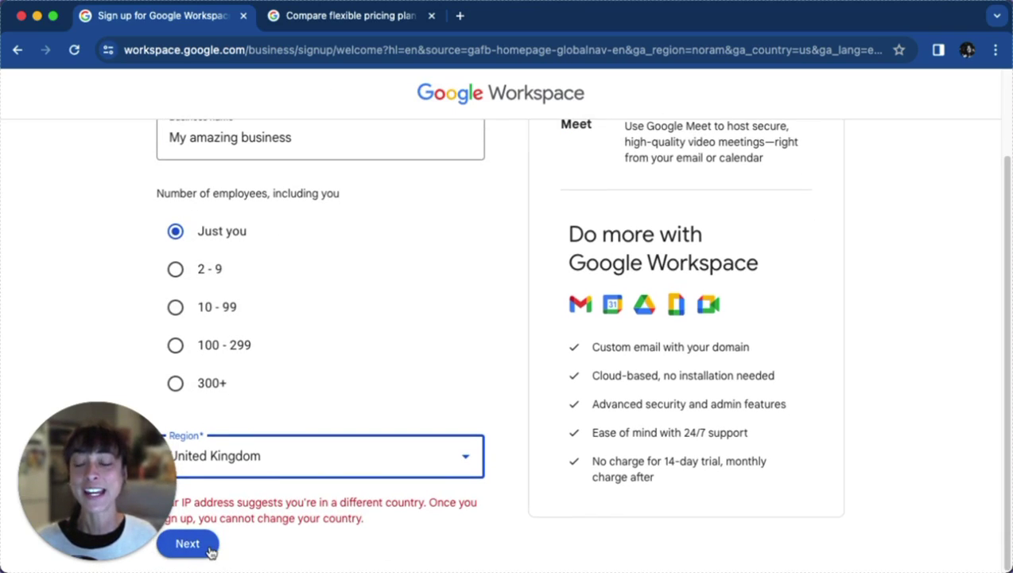
click(210, 548)
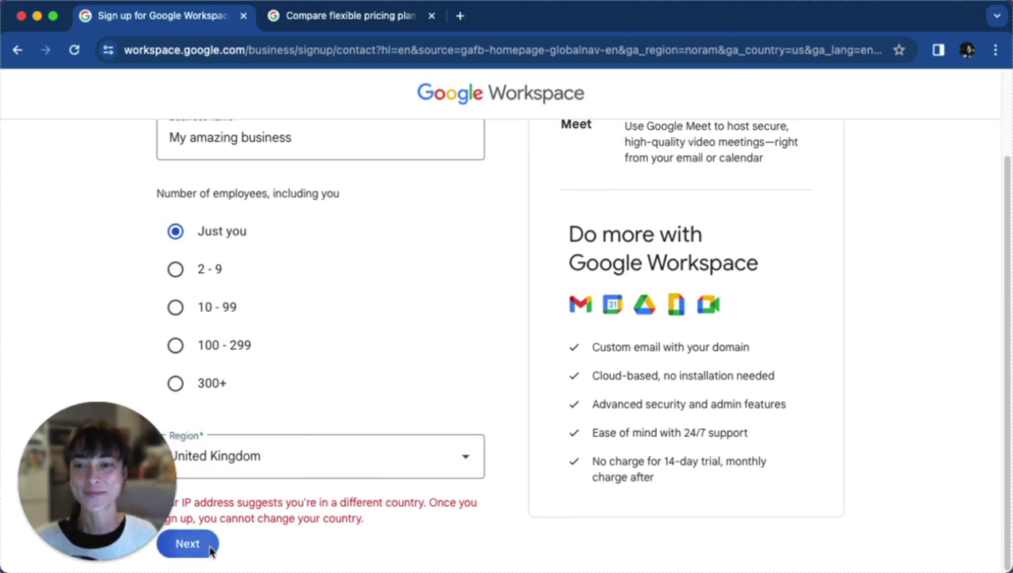
click(429, 298)
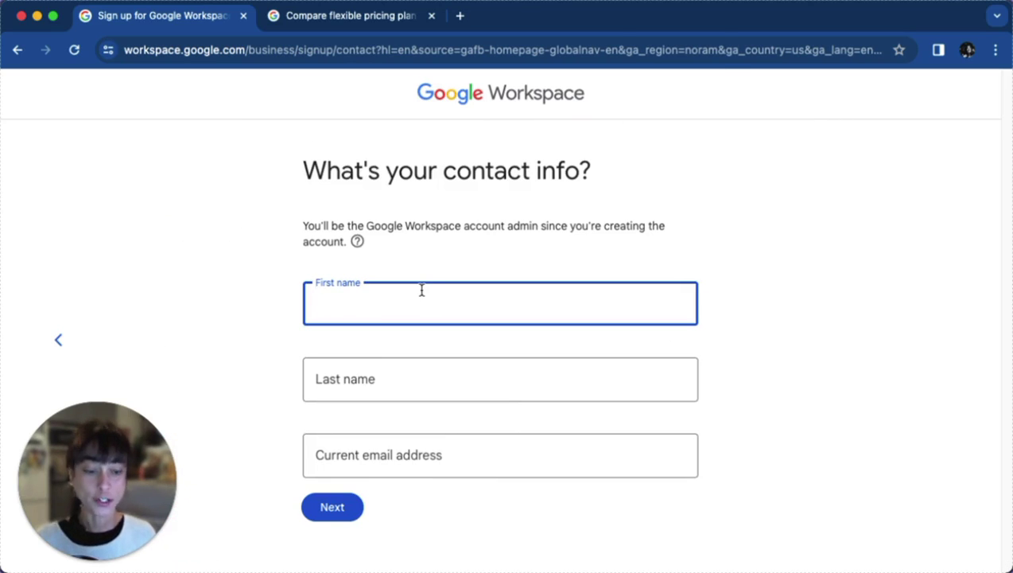
Enter the admin's first and last name, paste the current email address, and continue.
text(Laura)
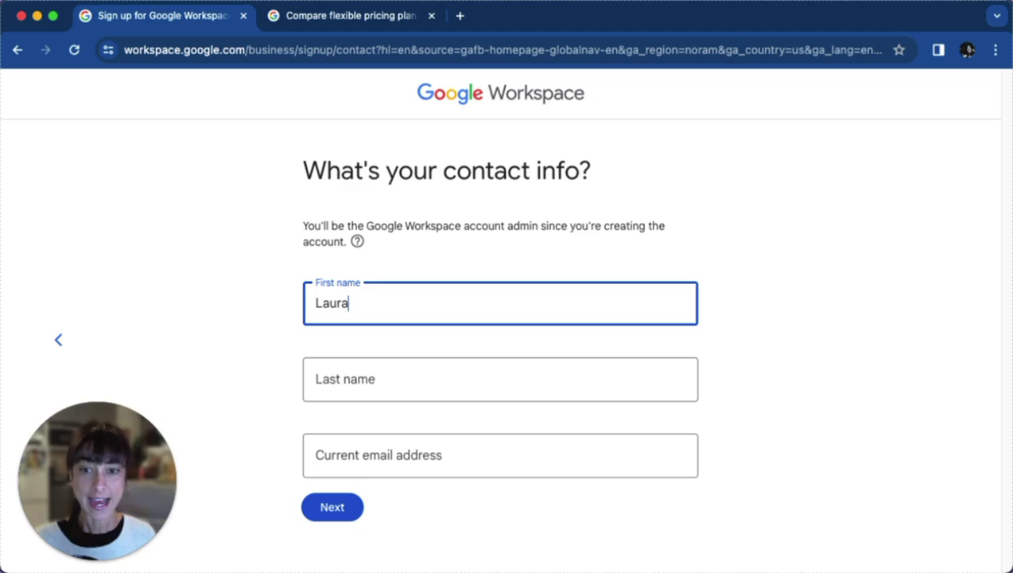
click(421, 375)
text(Laura)
click(789, 410)
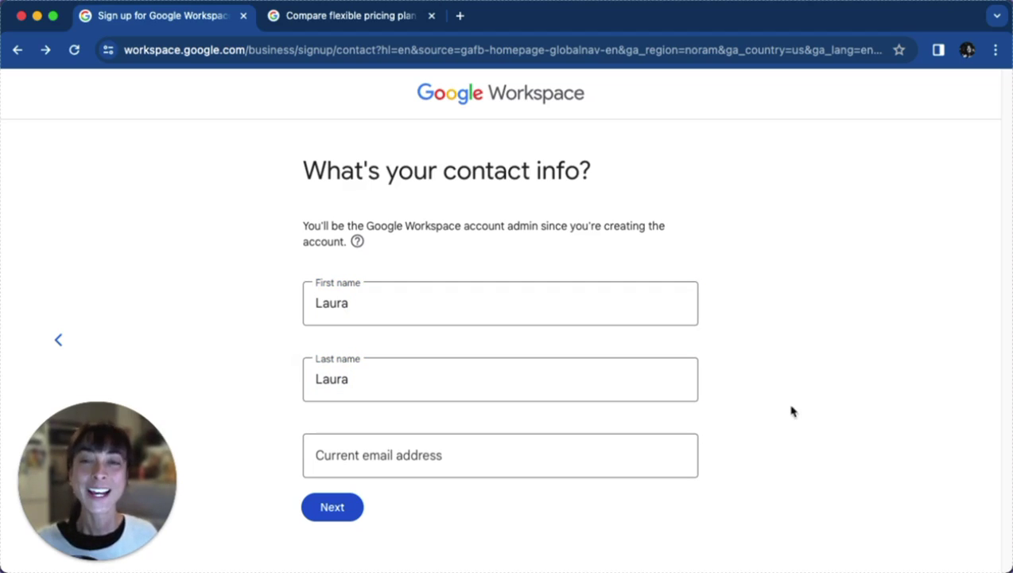
click(451, 452)
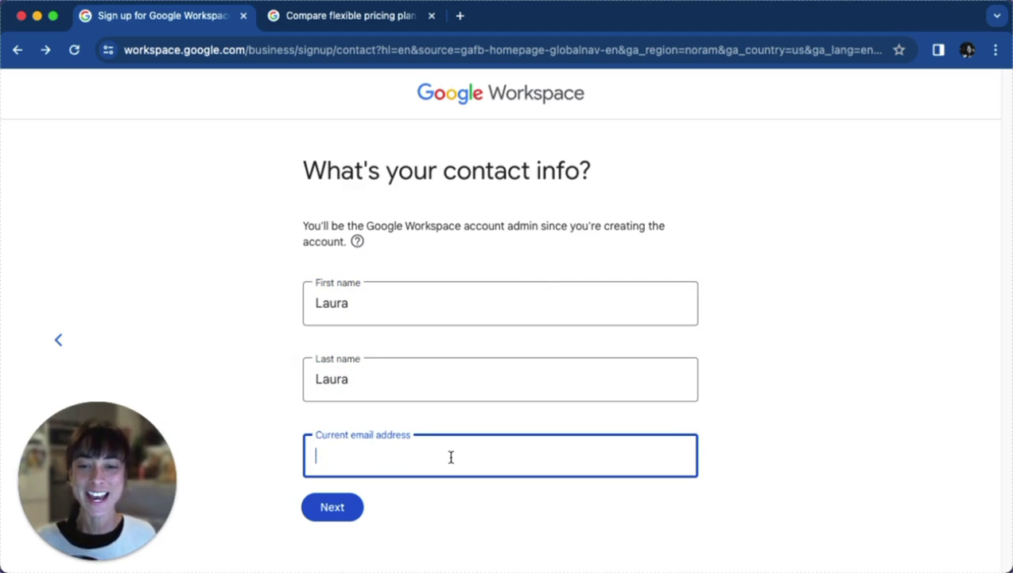
key(super+v)
click(350, 505)
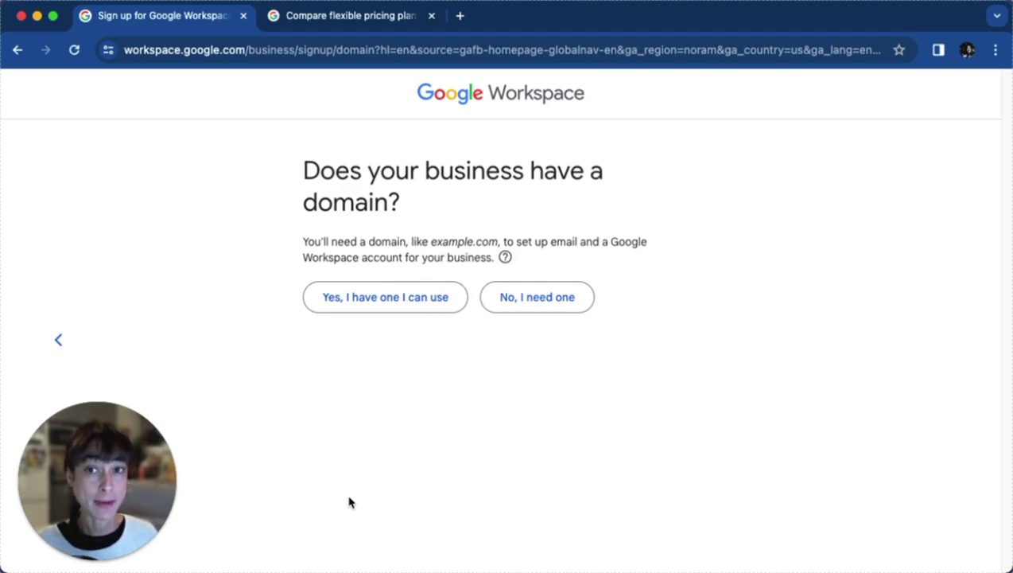
Choose to get a new domain and take mailmeteor.org at £10.00 GBP/year.
click(554, 307)
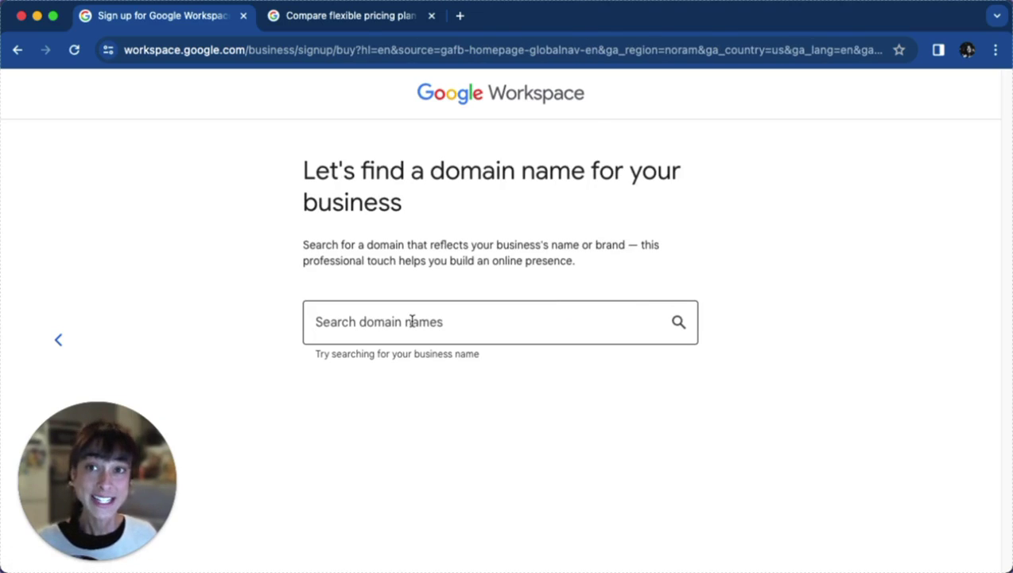
click(412, 321)
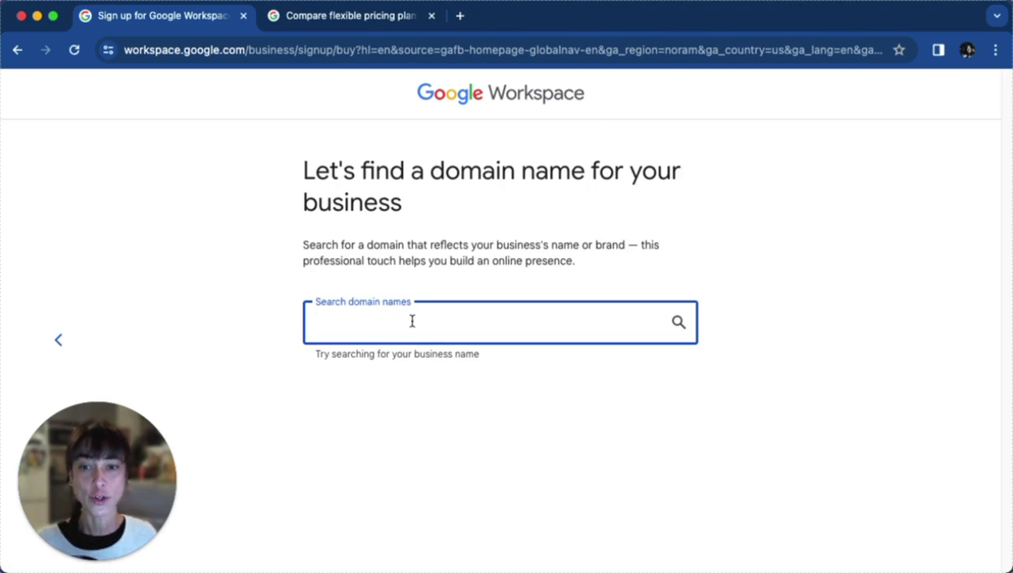
text(mailmeteor.org)
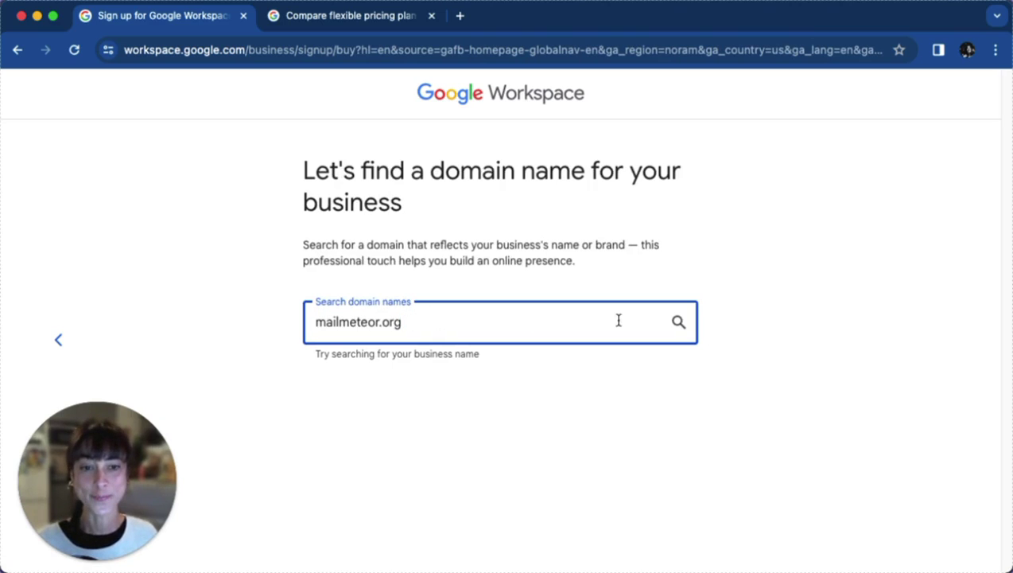
click(680, 322)
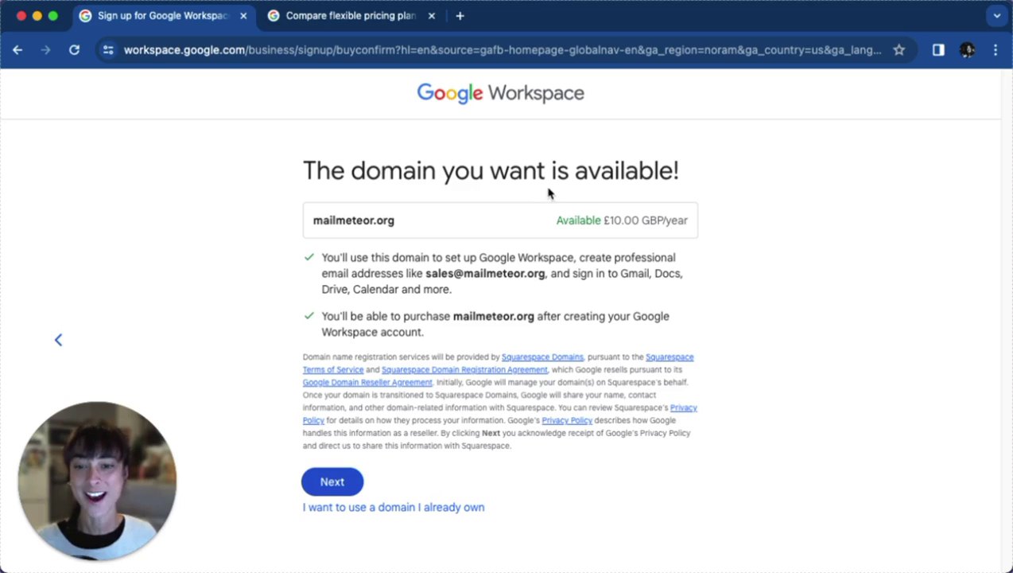
click(333, 482)
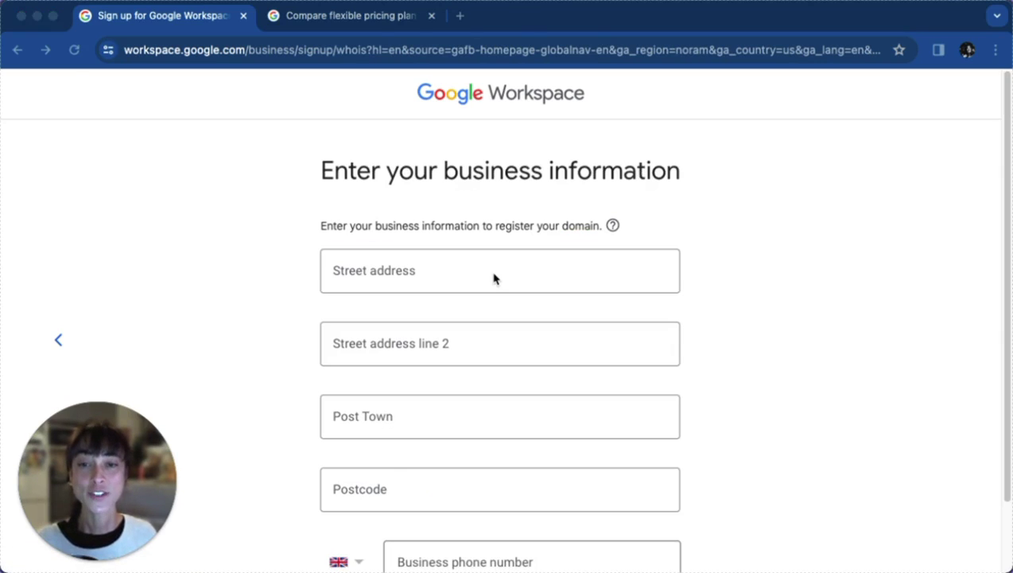
Enter the business street address and the second address line.
click(484, 274)
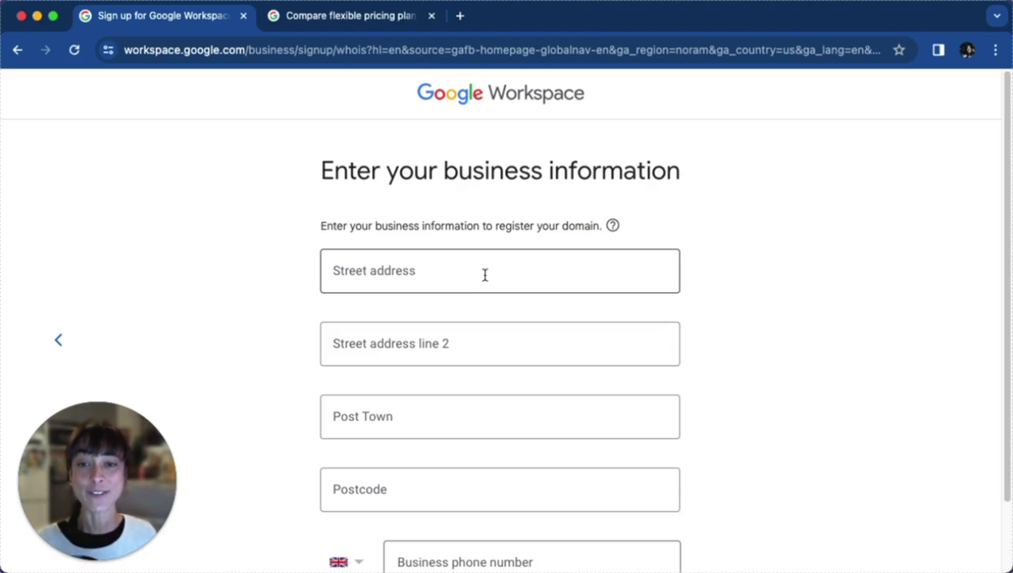
text(1 Fantasia Drive)
click(414, 332)
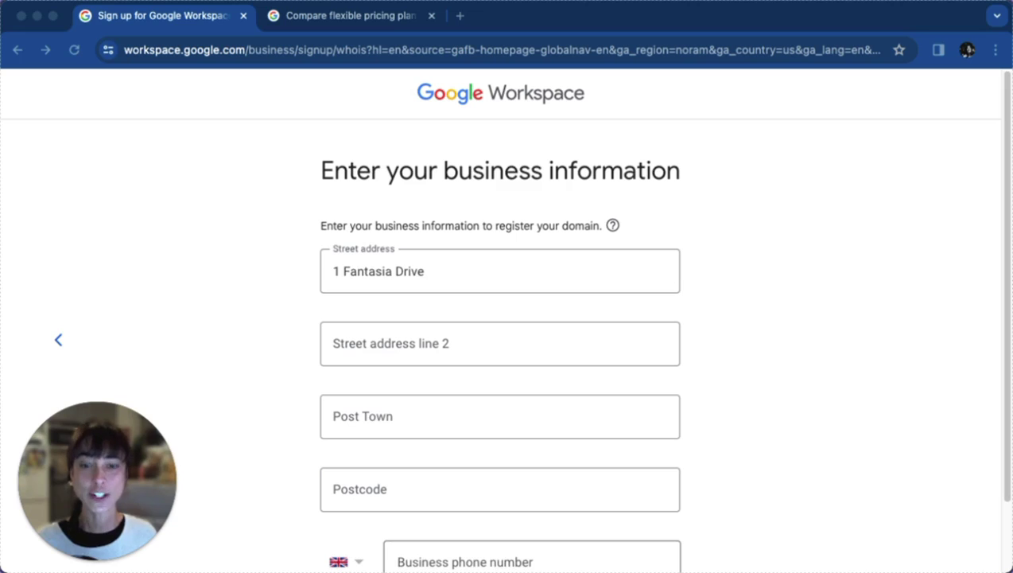
click(430, 352)
text(Up Hatherley, The Reddings)
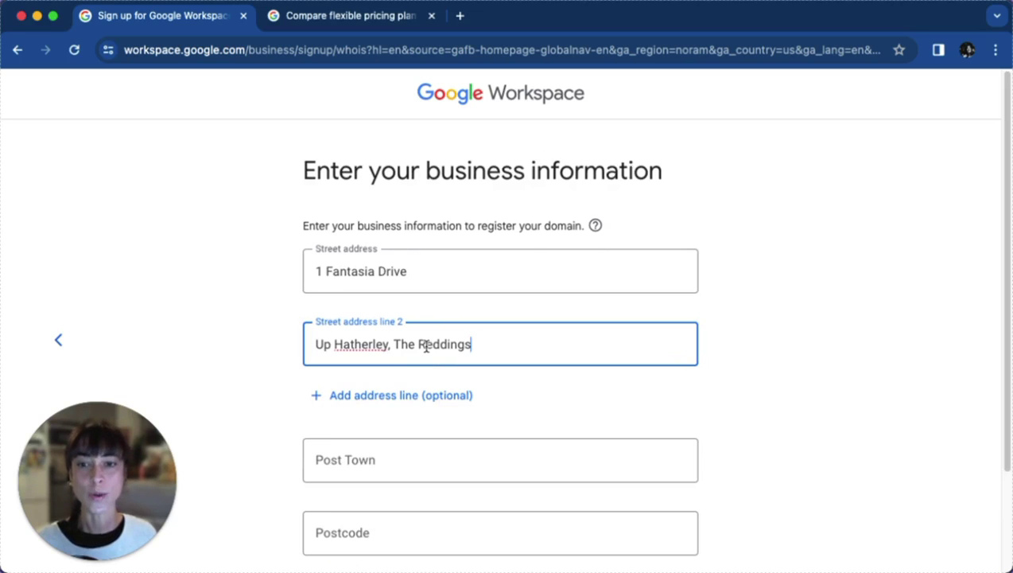
scroll(358, 407, down, 3)
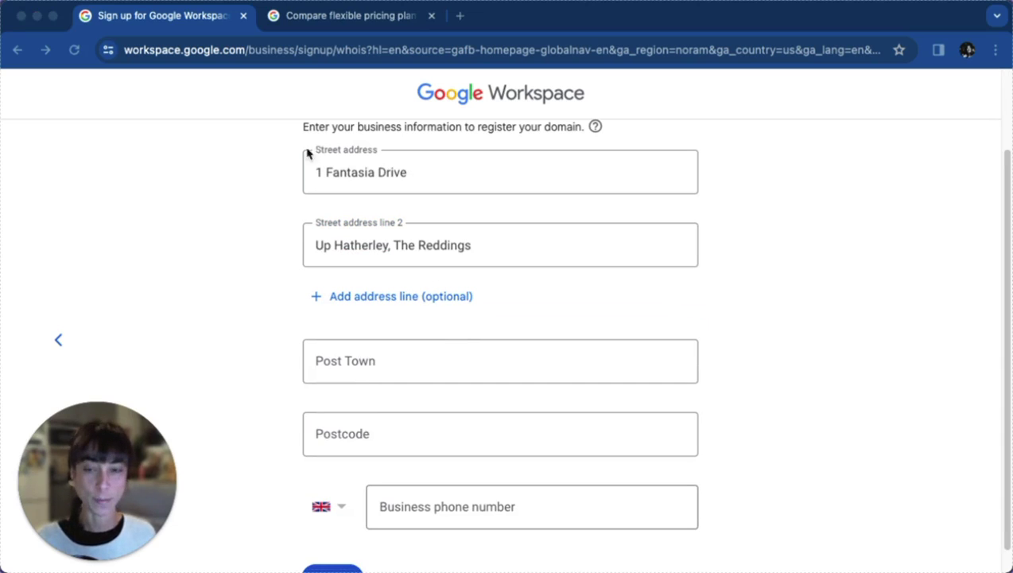
Paste entries into the Post Town and Business phone number fields.
click(397, 364)
text(GL51 6JQ)
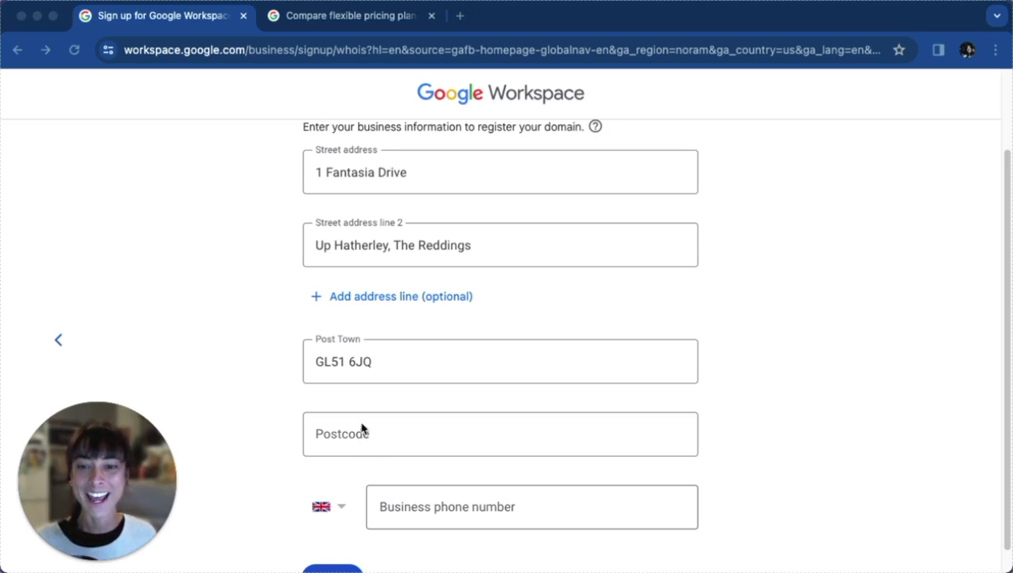
click(451, 511)
click(452, 509)
key(super+v)
Move the postcode wrongly pasted in Post Town into the Postcode field.
click(406, 355)
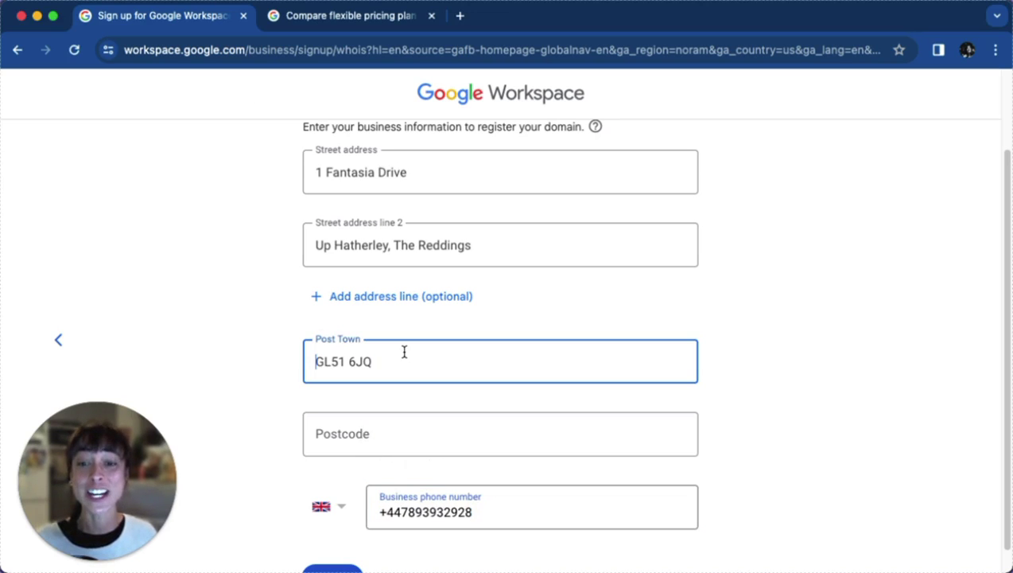
key(super+a)
key(super+c)
click(363, 423)
key(super+v)
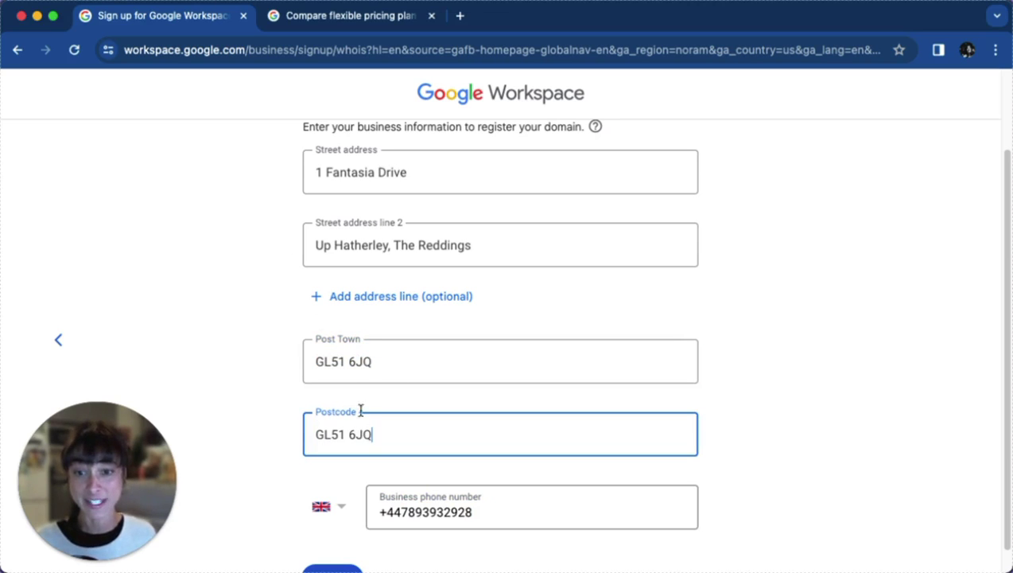
Replace the Post Town entry with the town name and submit the business information.
click(355, 358)
key(super+a)
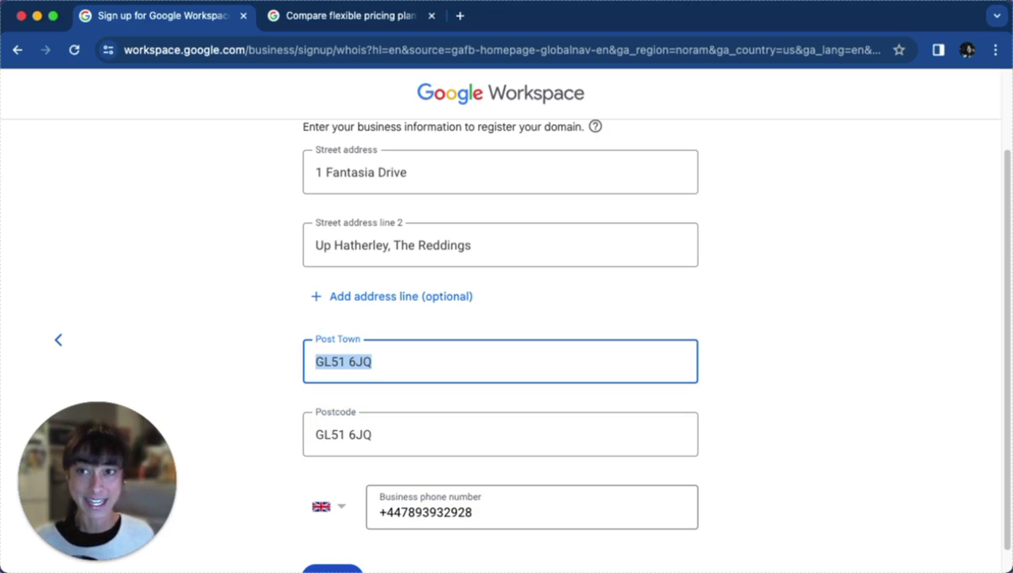
key(super+Tab)
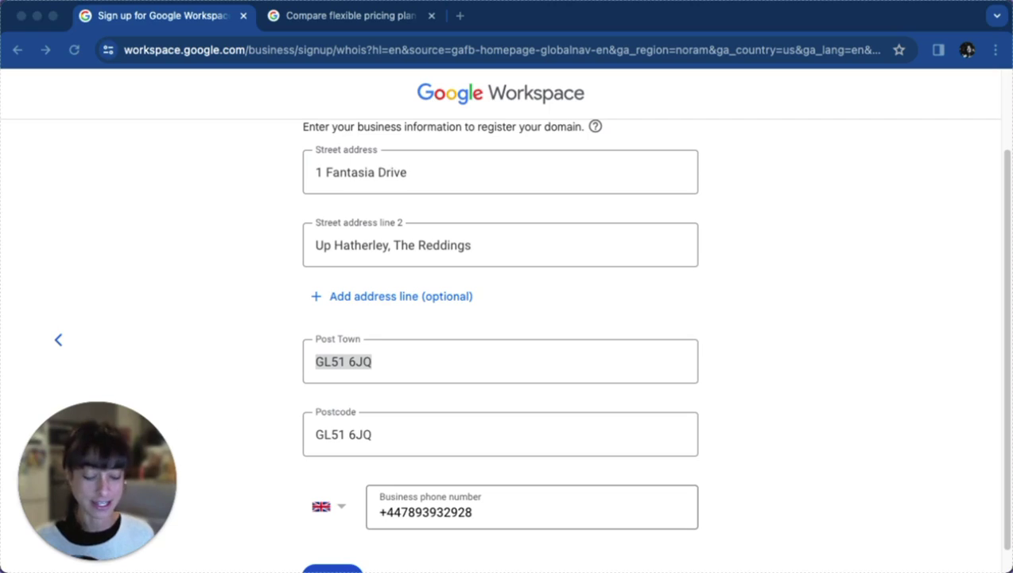
key(super+Tab)
key(super+v)
scroll(372, 372, down, 1)
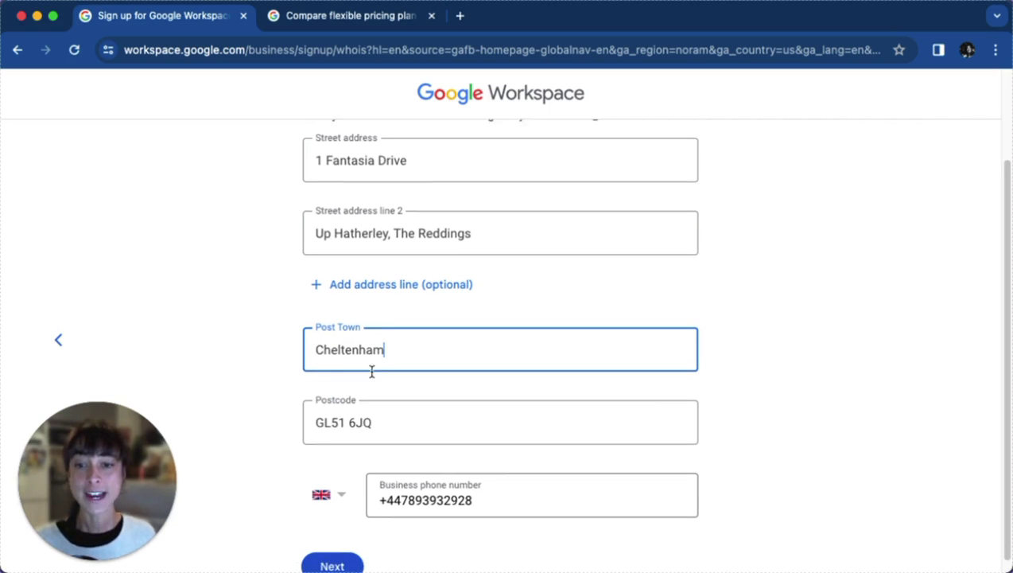
scroll(371, 372, down, 1)
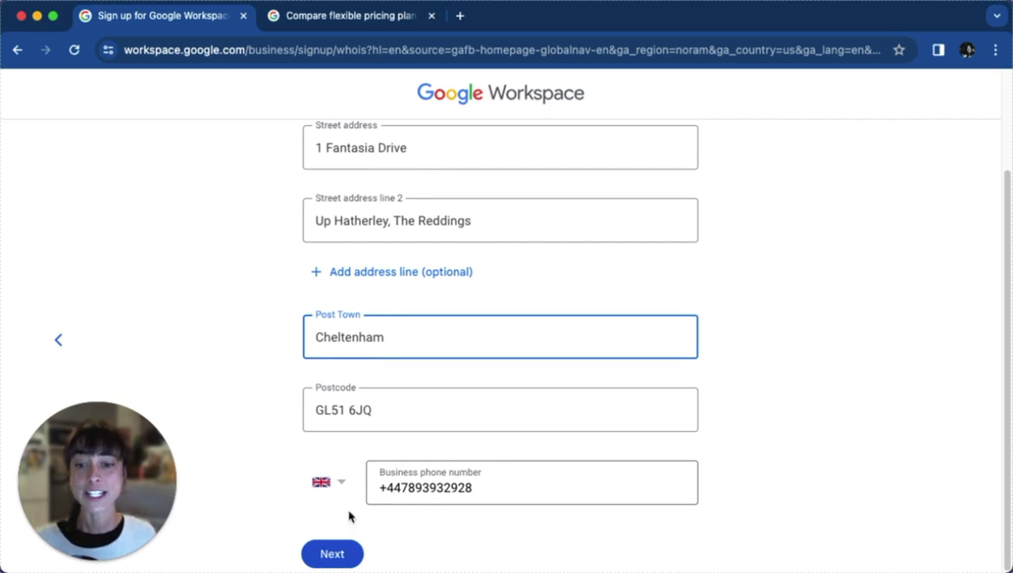
click(347, 550)
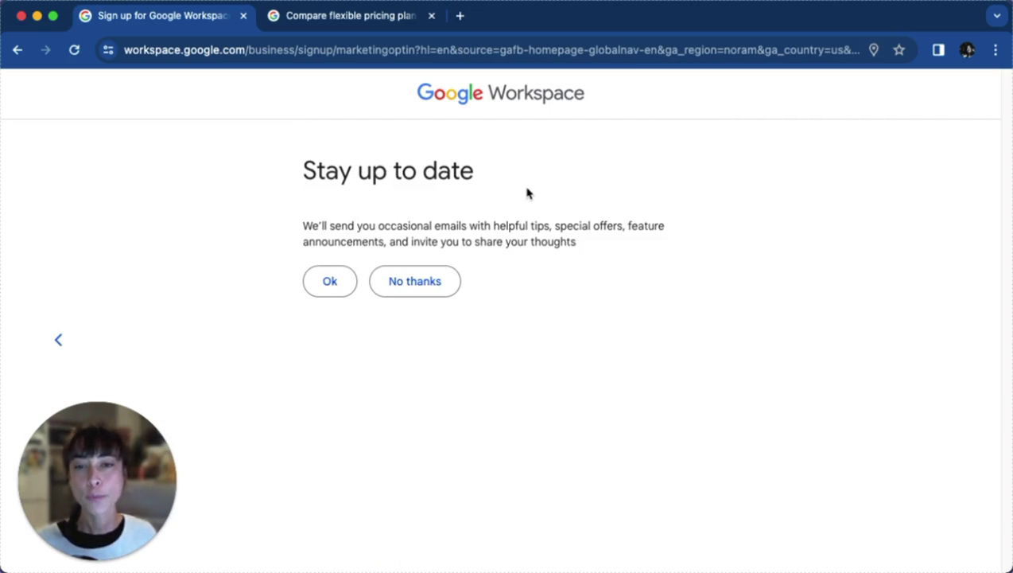
Accept the tips-and-offers and the Workspace product-information email opt-ins.
click(347, 290)
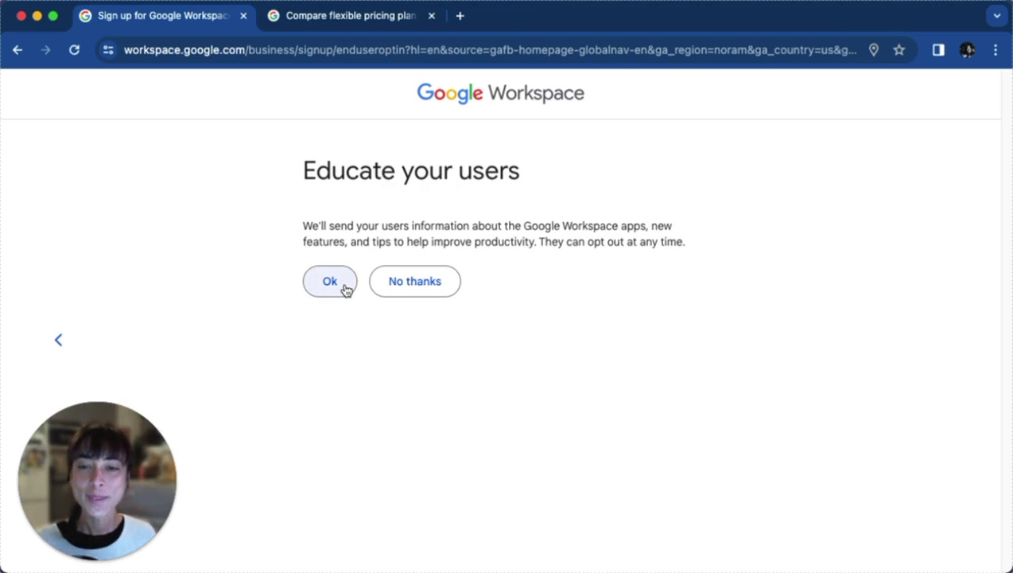
click(347, 290)
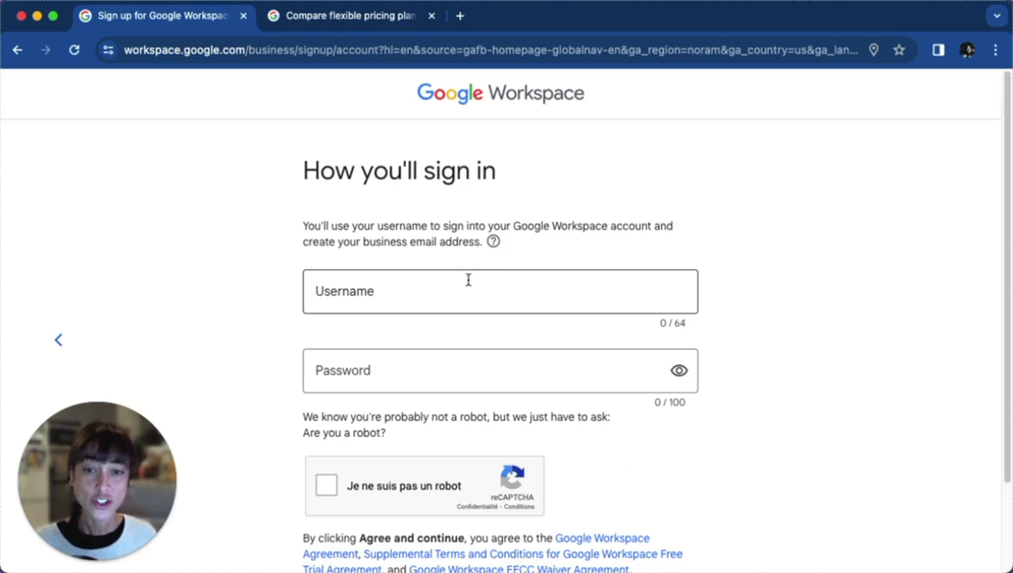
Set the admin username and paste in the account password.
click(434, 294)
text(la)
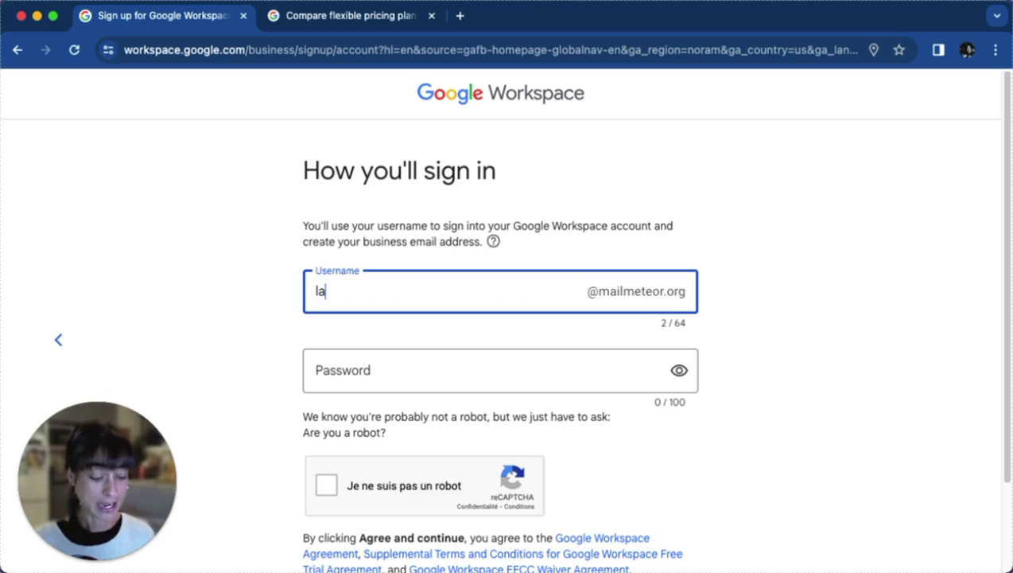
text(uralaura)
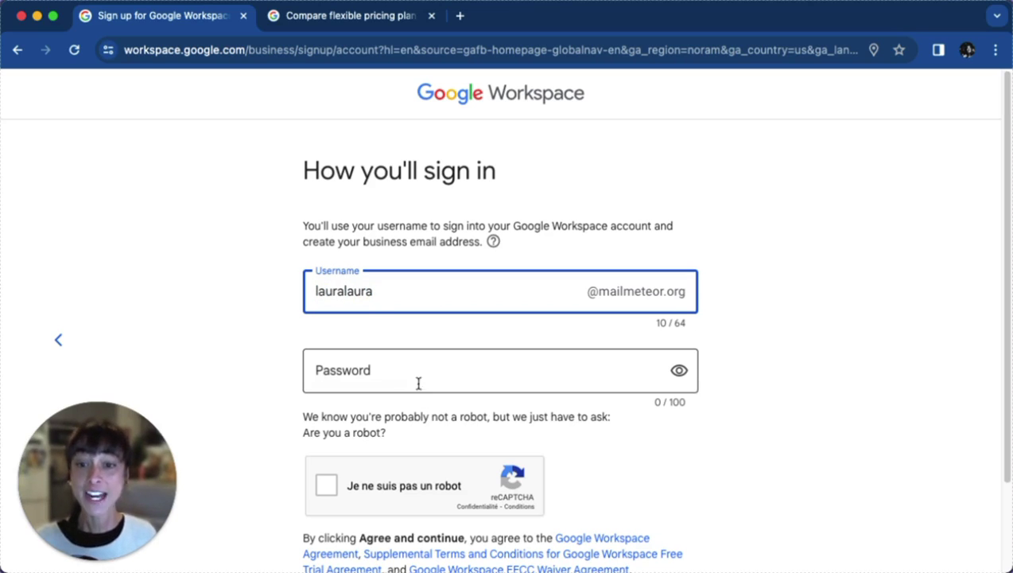
click(414, 372)
click(402, 294)
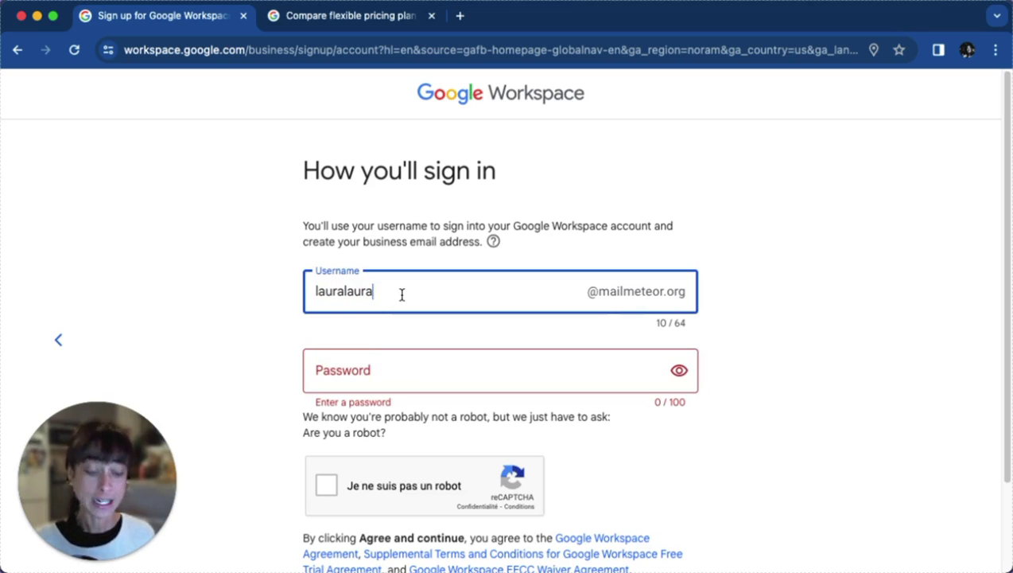
double_click(402, 294)
click(403, 369)
key(super+v)
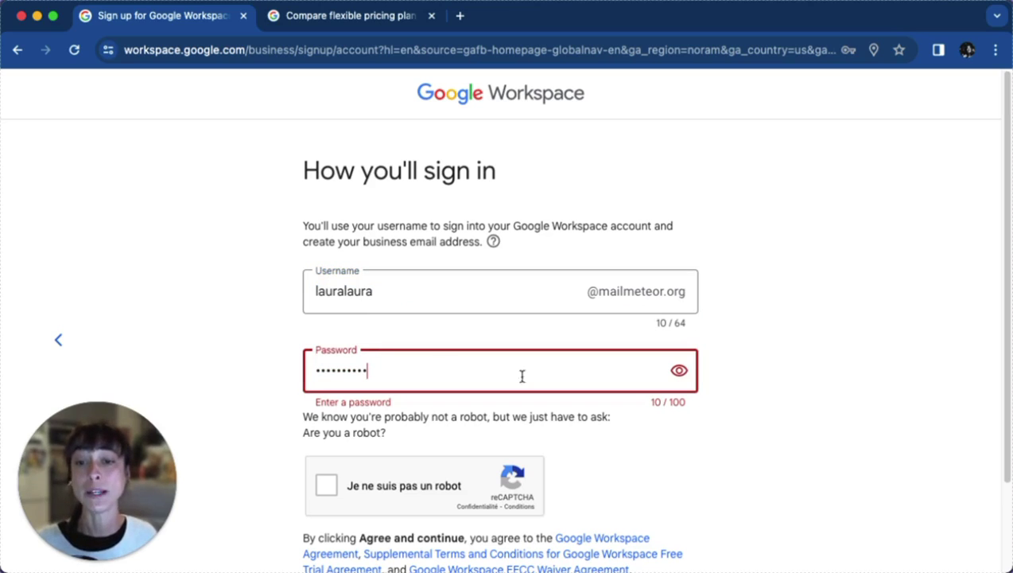
Pass the reCAPTCHA check and agree to the terms to create the account.
click(326, 483)
scroll(340, 469, down, 3)
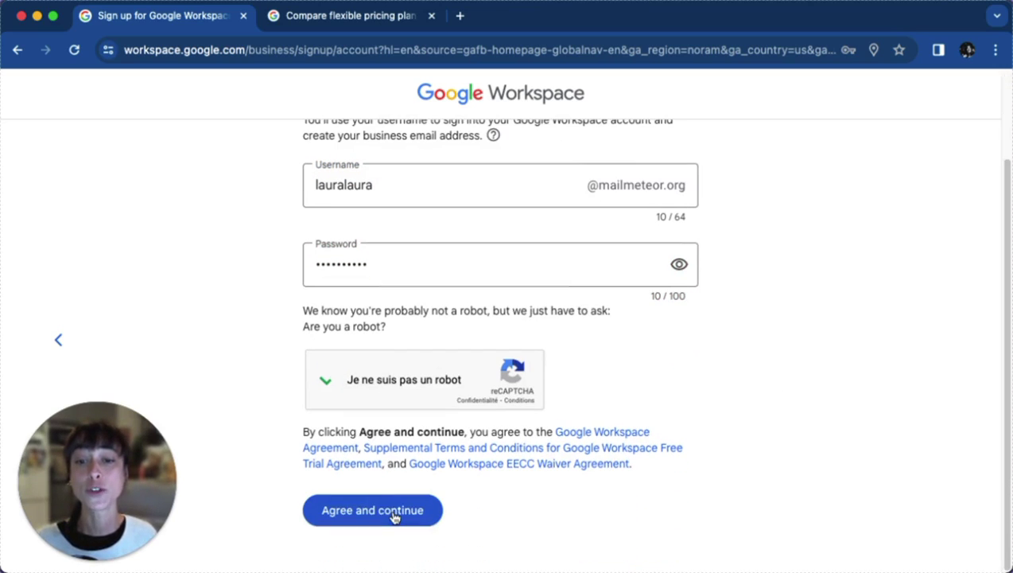
click(393, 513)
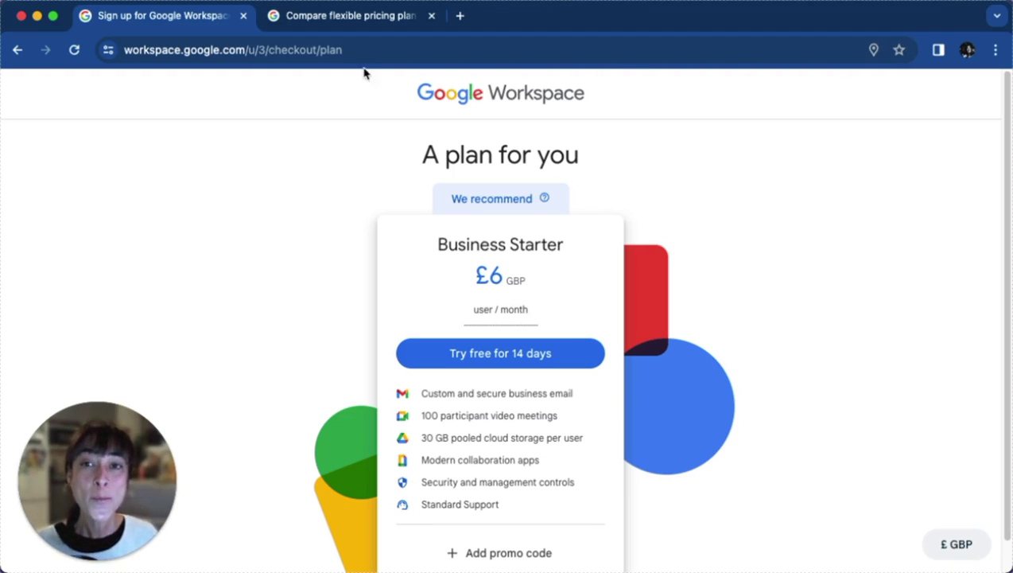
Switch to the 'Compare flexible pricing plans' browser tab.
click(366, 17)
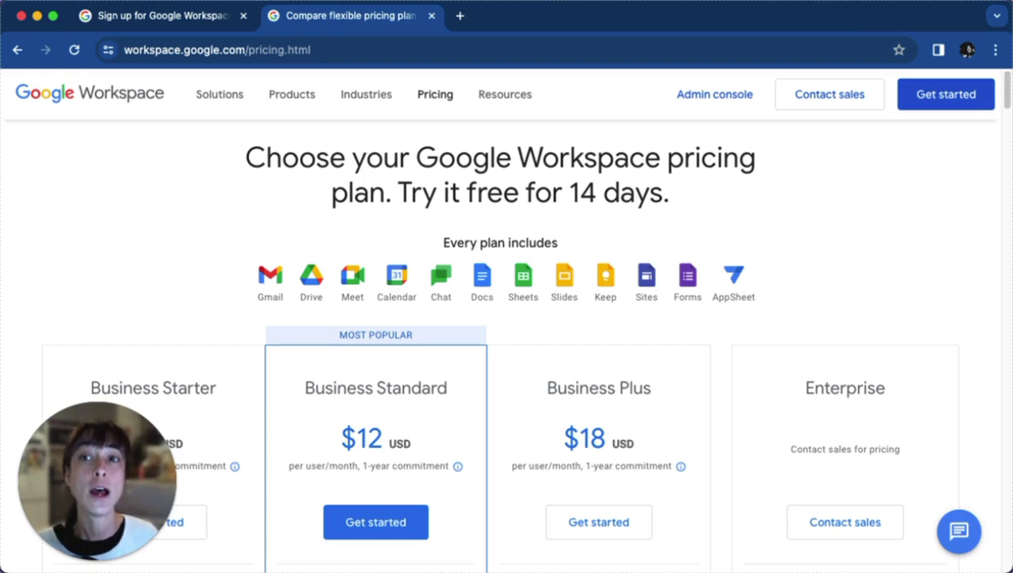